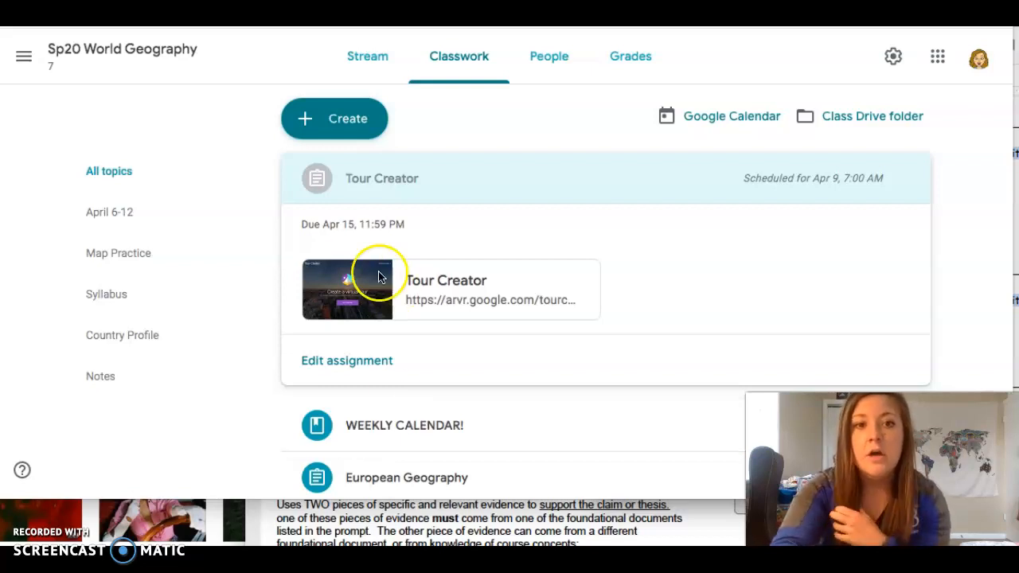
Open the Tour Creator site linked in the class assignment and start a new tour.
left_click(453, 285)
left_click(444, 277)
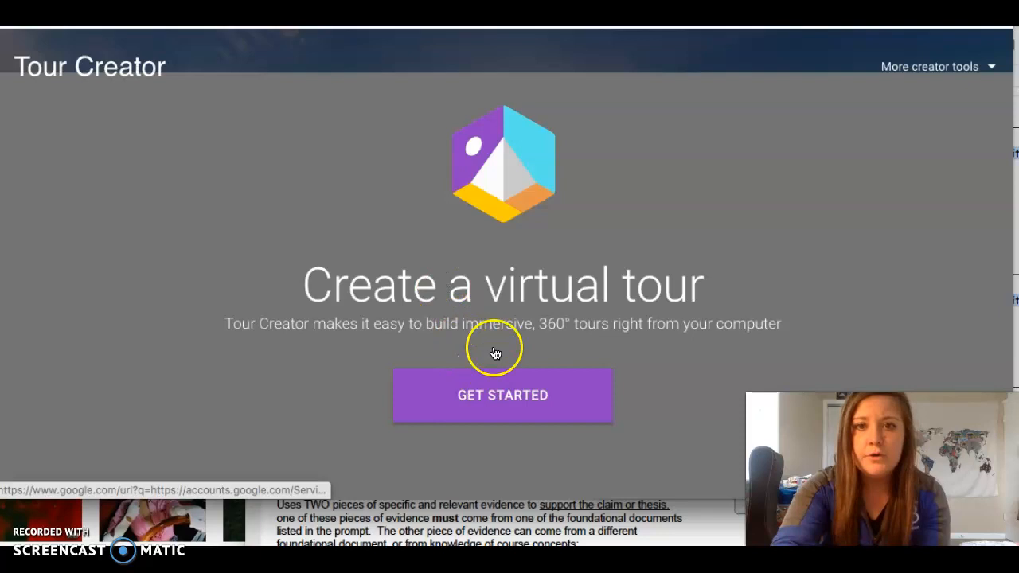
scroll(503, 362, "down", 2)
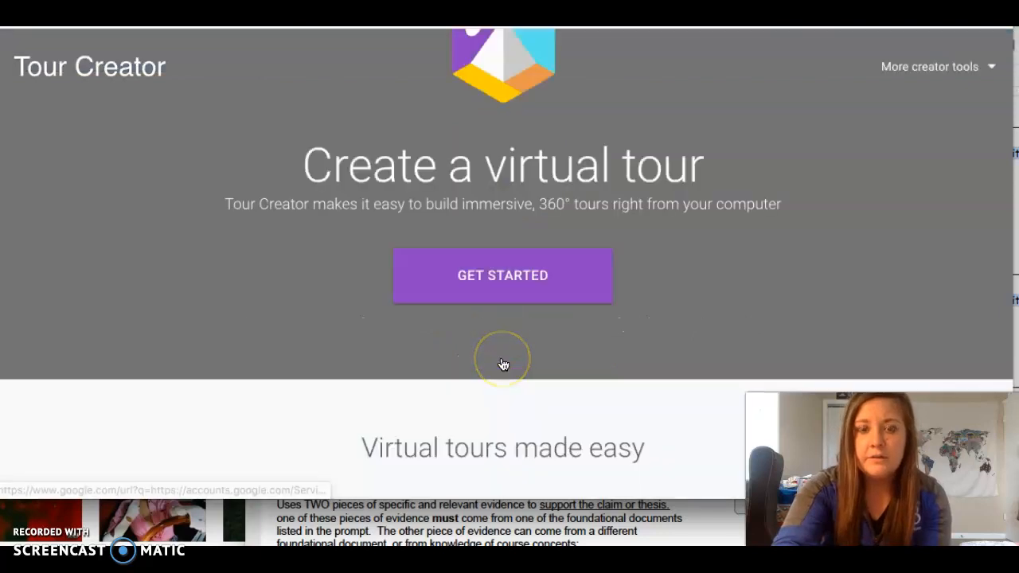
scroll(504, 365, "up", 1)
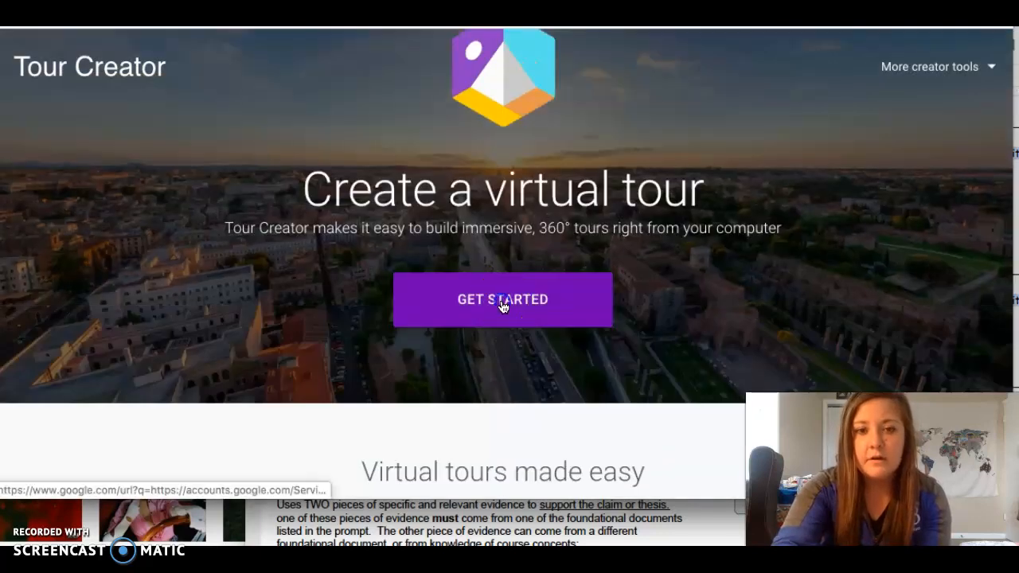
left_click(503, 308)
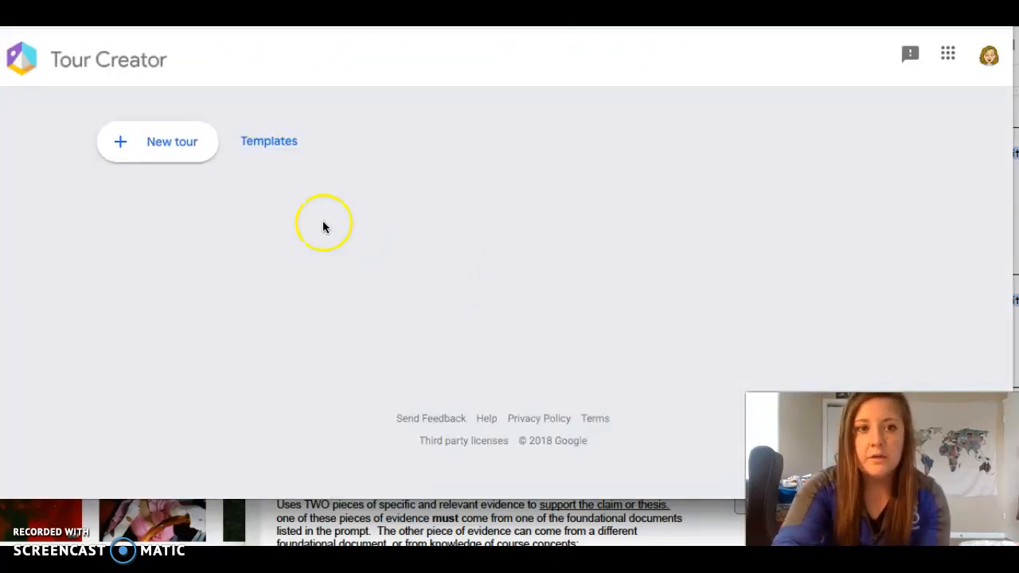
left_click(173, 151)
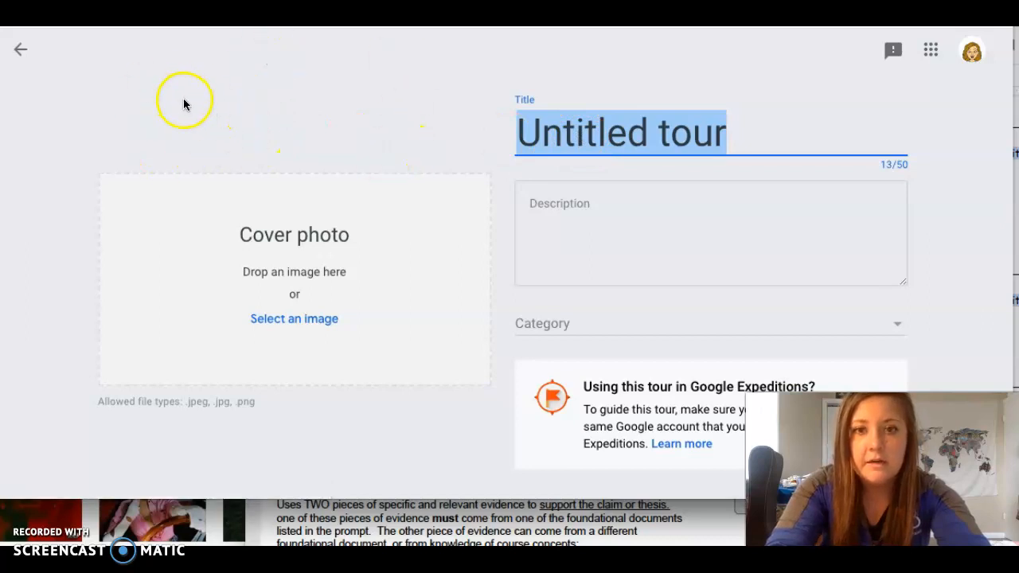
Title the new tour Spain and enter Tour as its description.
type("Spain")
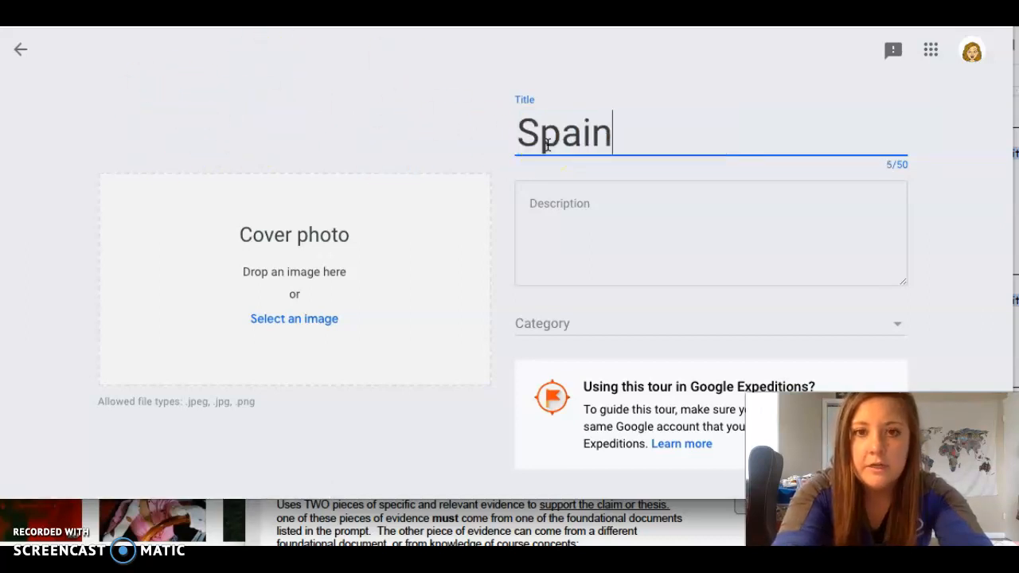
left_click(597, 209)
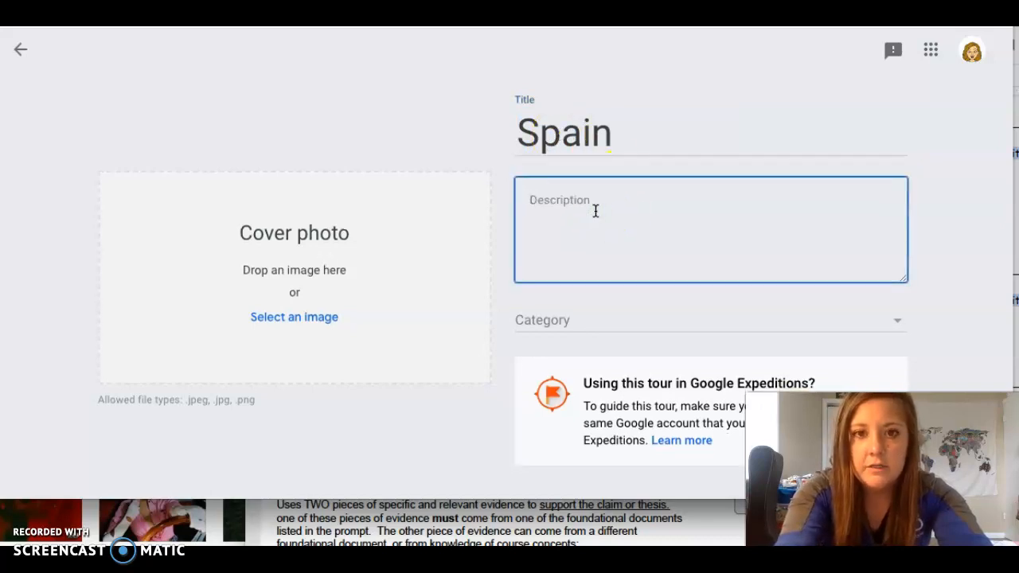
type("Tour")
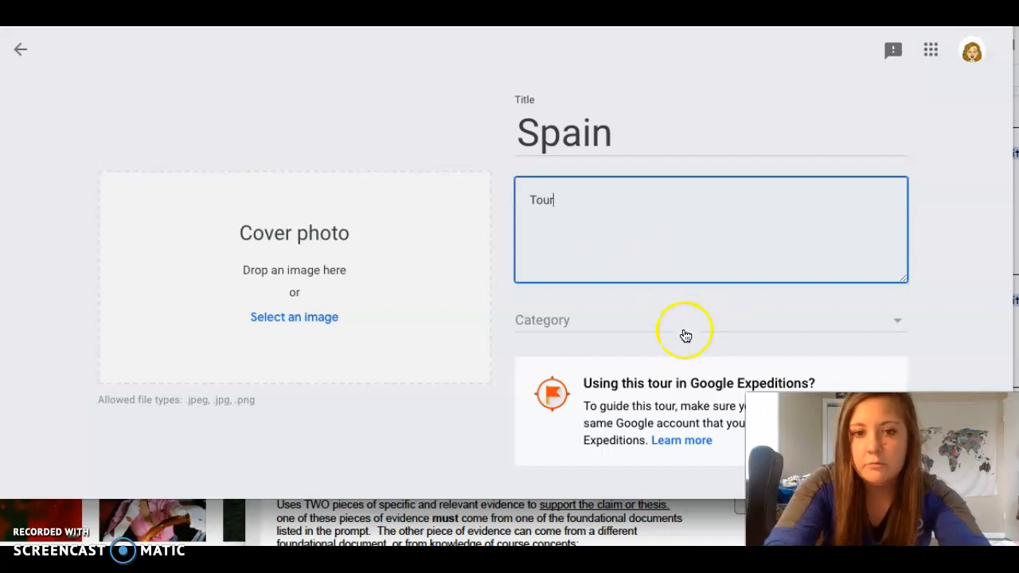
Set the tour's category to Travel & Leisure and create the tour.
scroll(683, 331, "down", 1)
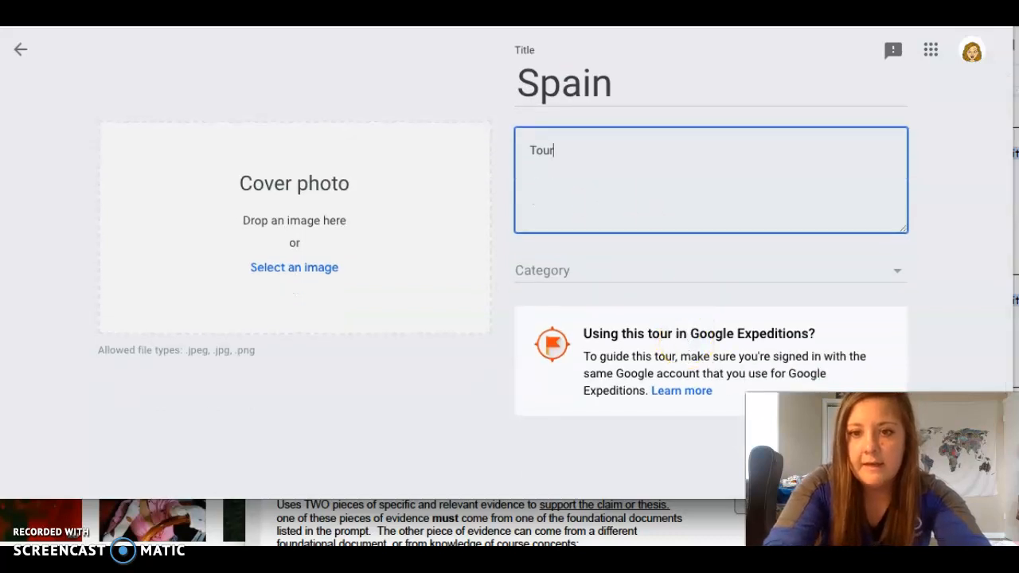
scroll(858, 316, "up", 1)
scroll(859, 316, "down", 1)
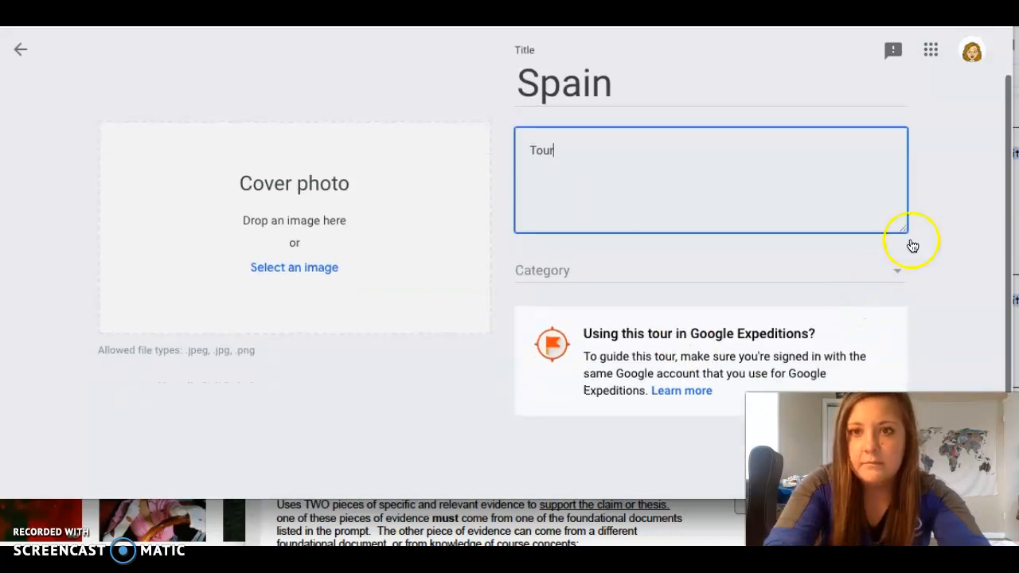
left_click_drag(796, 4, 598, 12)
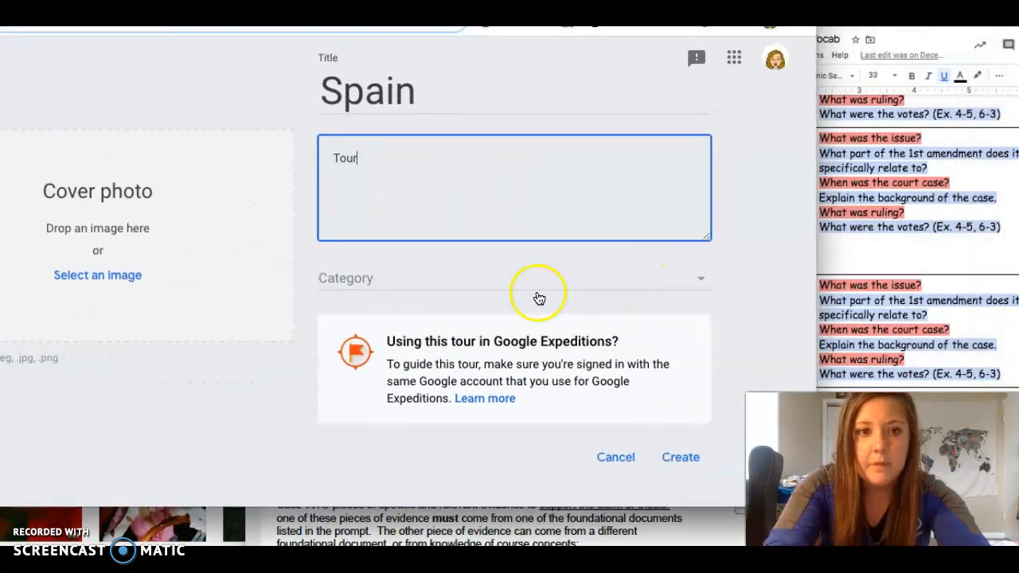
left_click(530, 278)
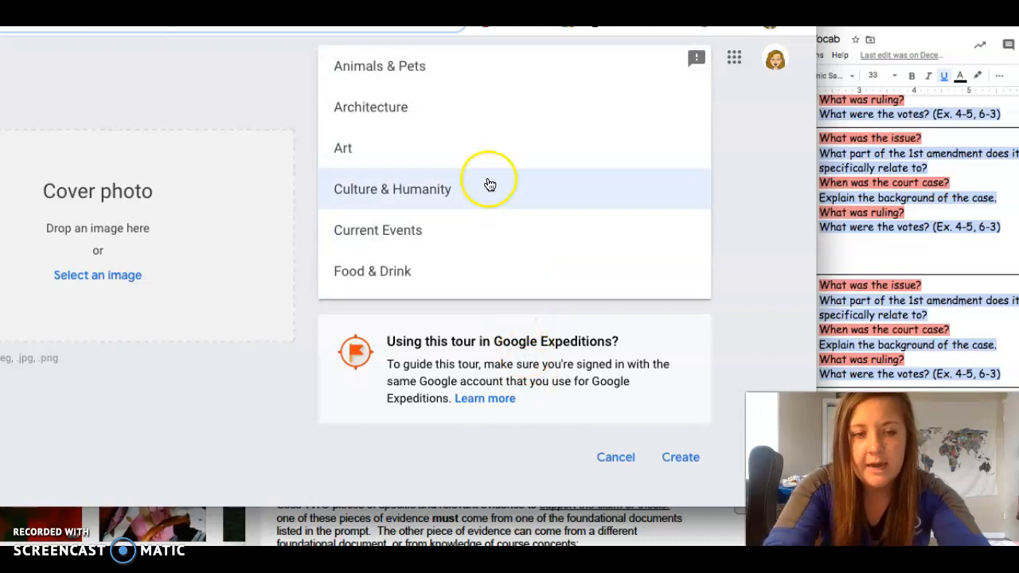
scroll(490, 185, "down", 2)
scroll(487, 183, "down", 4)
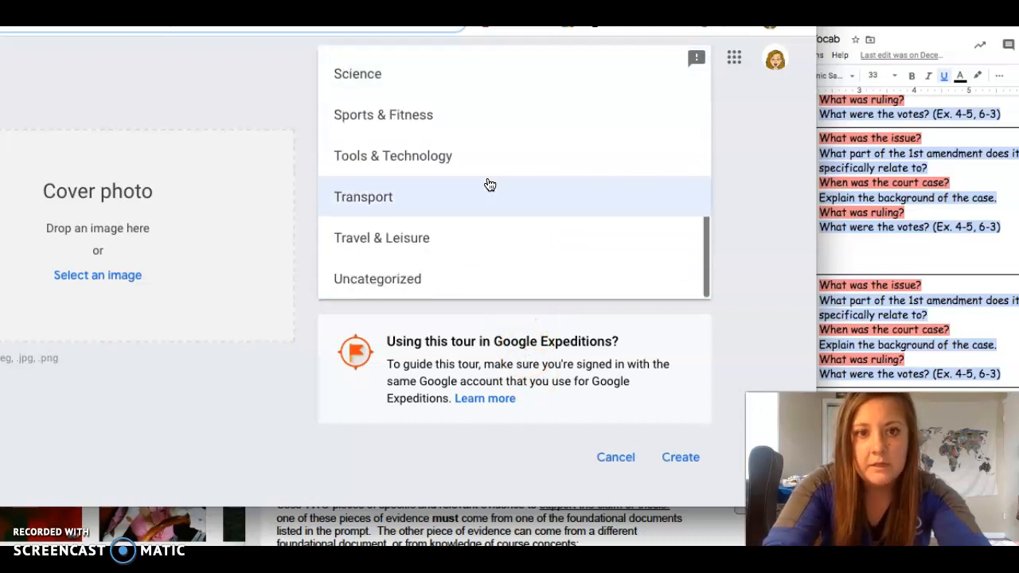
left_click(438, 238)
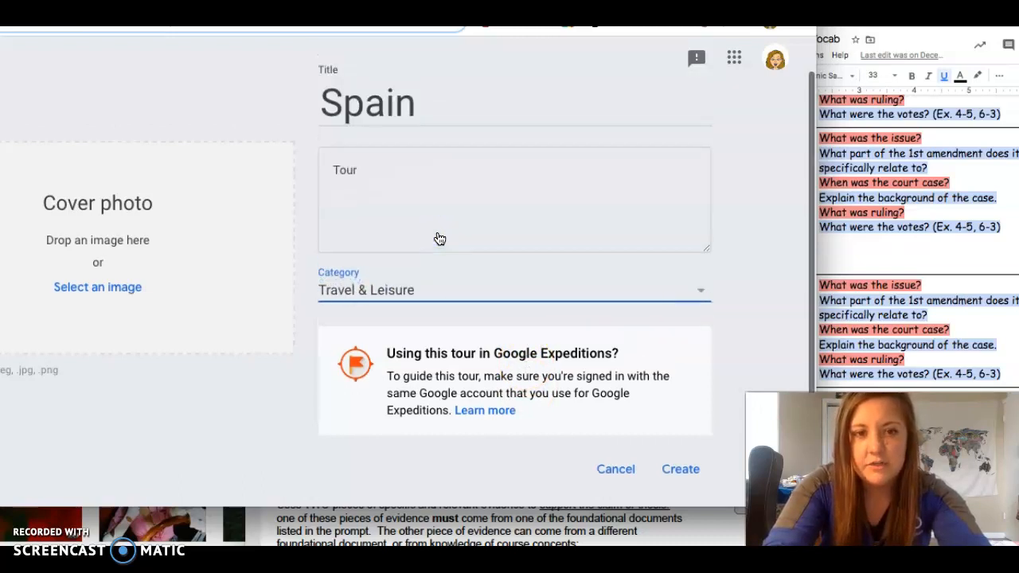
left_click(669, 456)
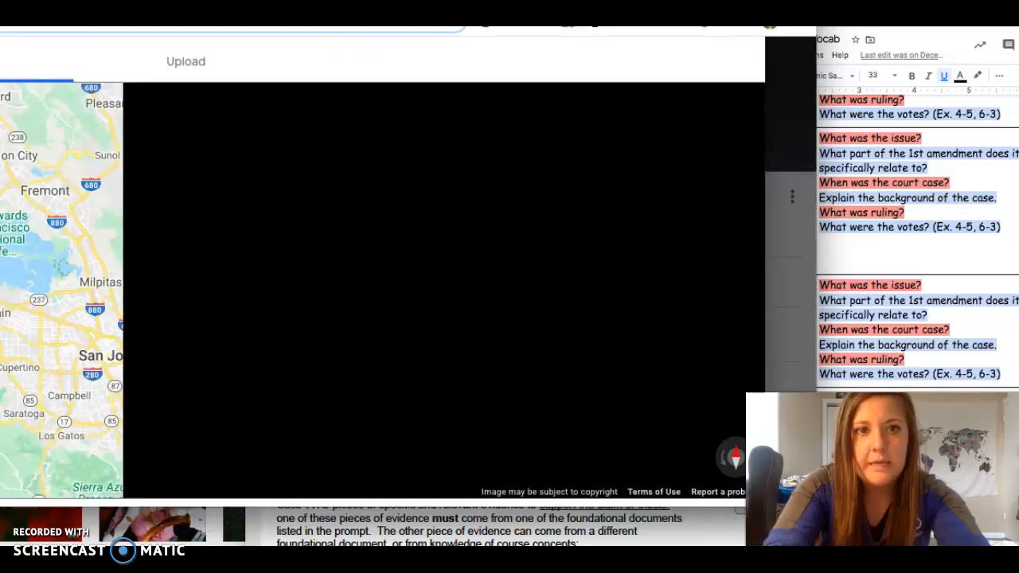
Review the research questions in the Geography Project document, down to question 11 on the country's top 5 tourist attractions.
left_click_drag(350, 6, 543, 58)
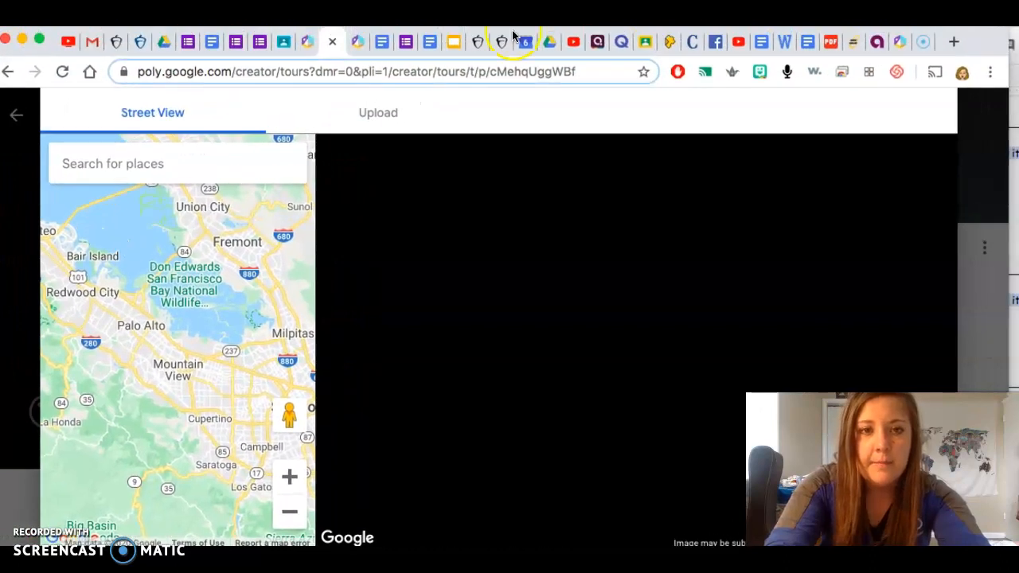
left_click(381, 43)
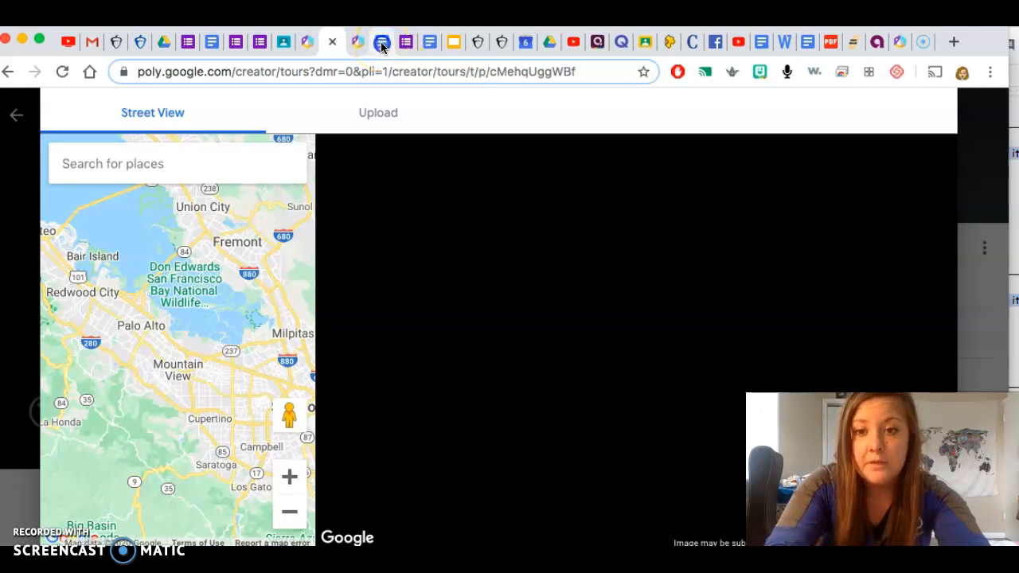
left_click(422, 330)
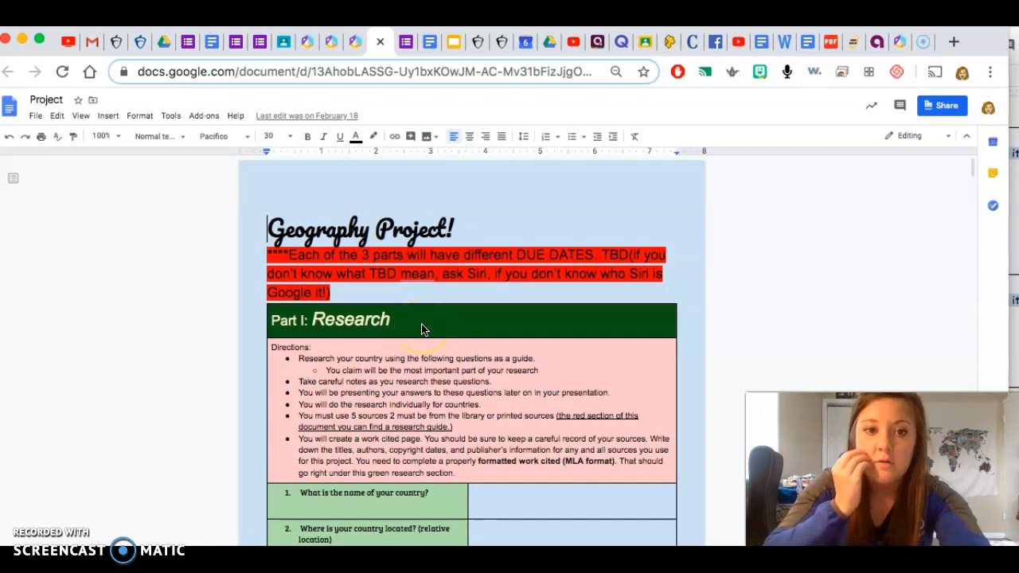
scroll(422, 330, "down", 6)
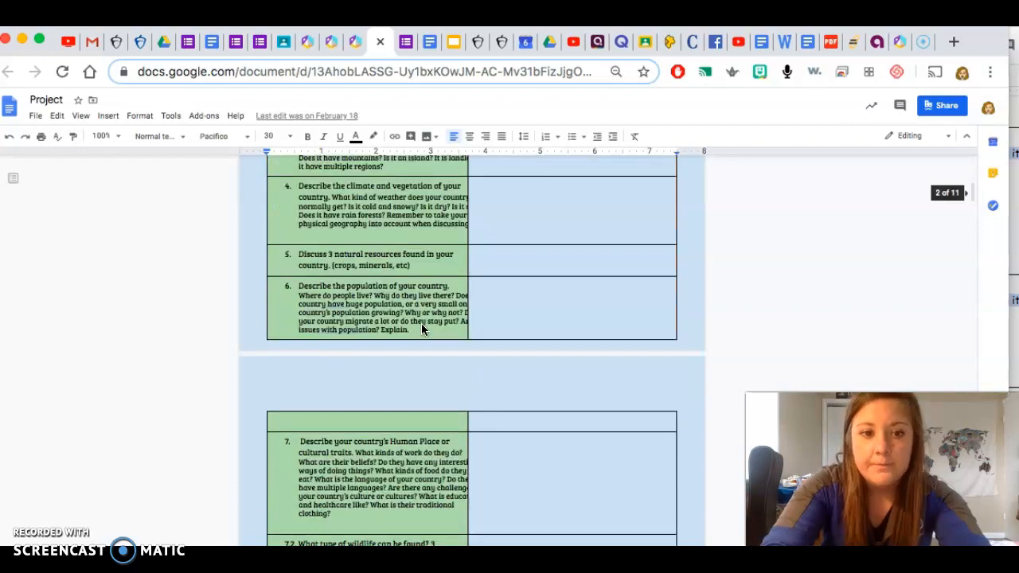
scroll(422, 329, "down", 5)
scroll(422, 330, "down", 2)
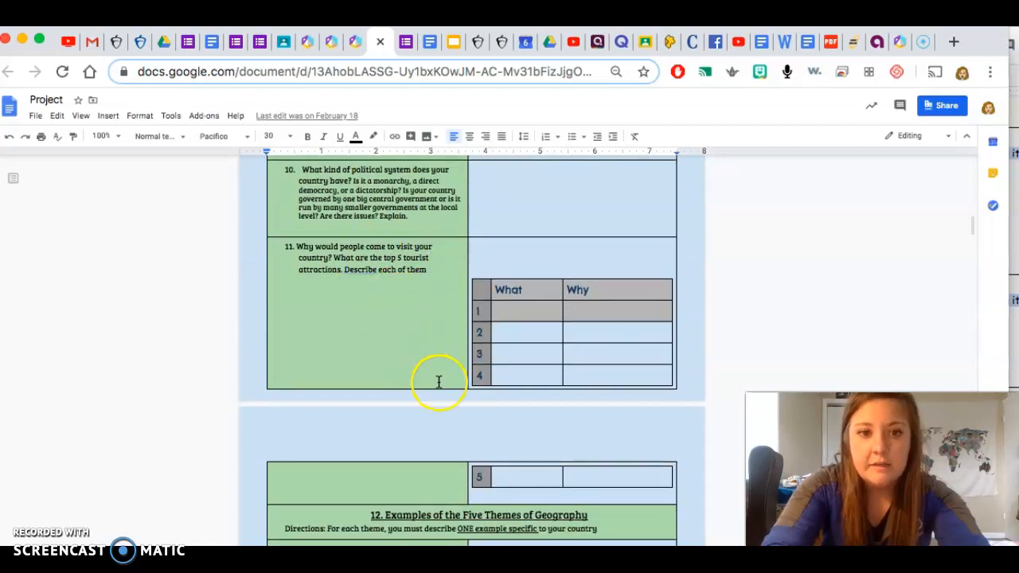
scroll(438, 382, "down", 1)
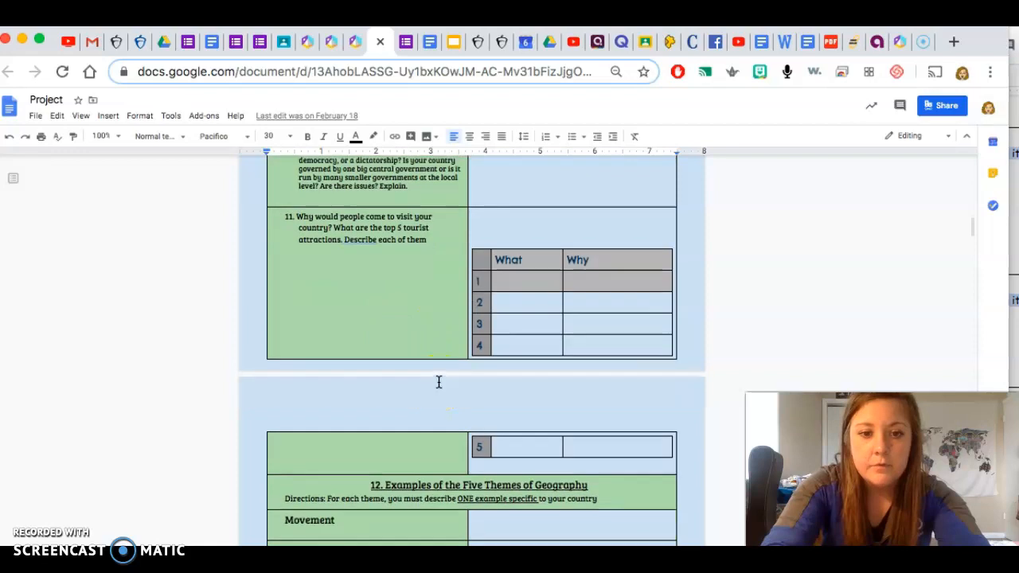
scroll(438, 381, "up", 1)
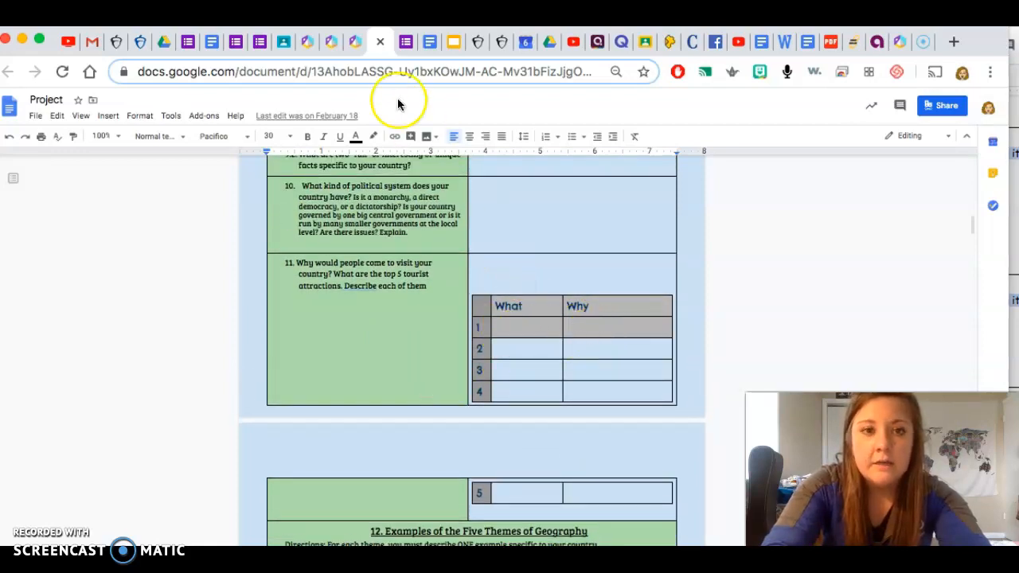
Return from the project document to the Spain tour's Street View place search.
left_click(351, 47)
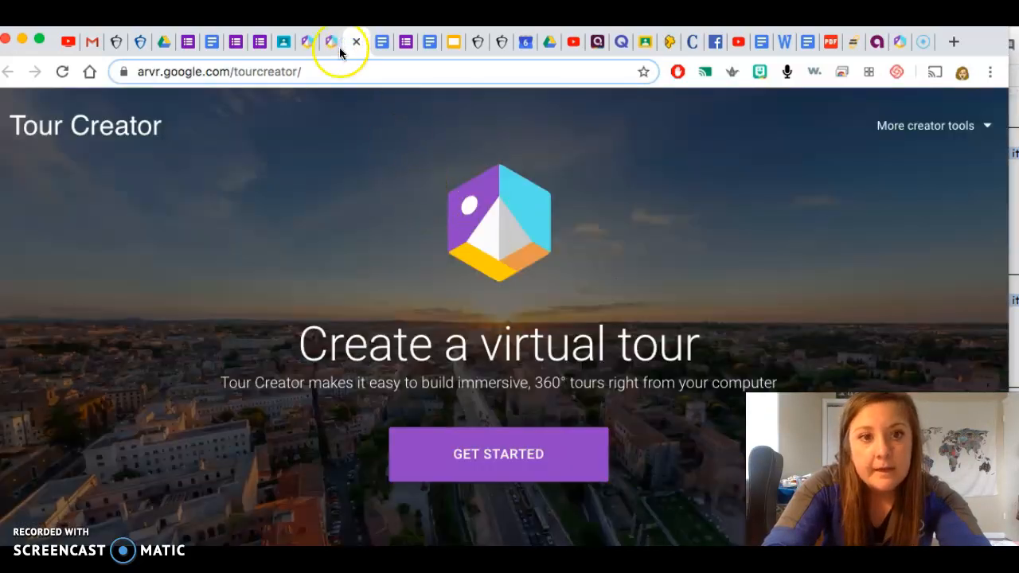
left_click(327, 41)
left_click(173, 168)
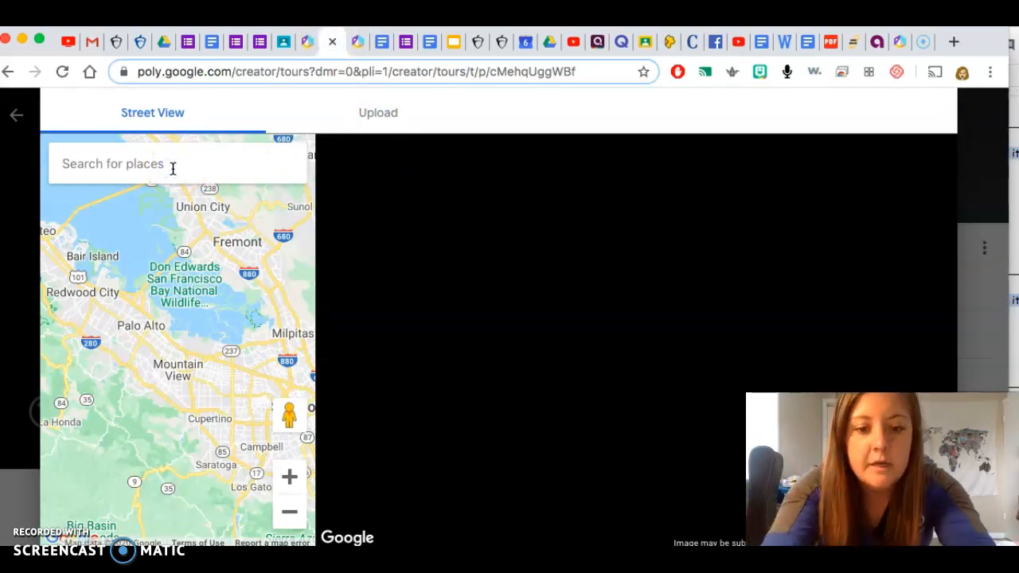
type("spa")
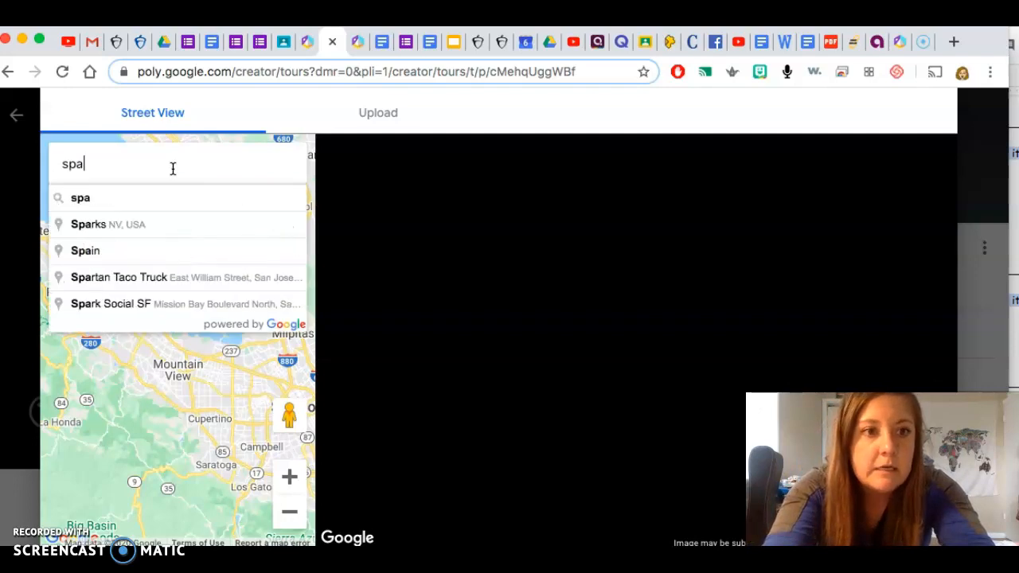
key("BackSpace")
key("BackSpace")
key("BackSpace")
Search Street View for a place in Barcelona, Spain and choose Park Güell for the tour scene.
type("ba")
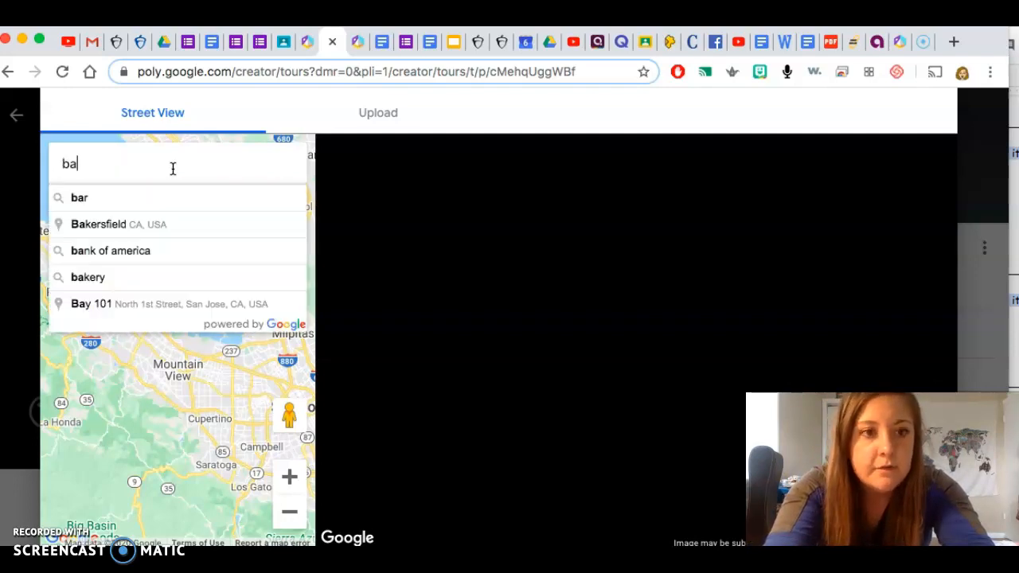
type("r")
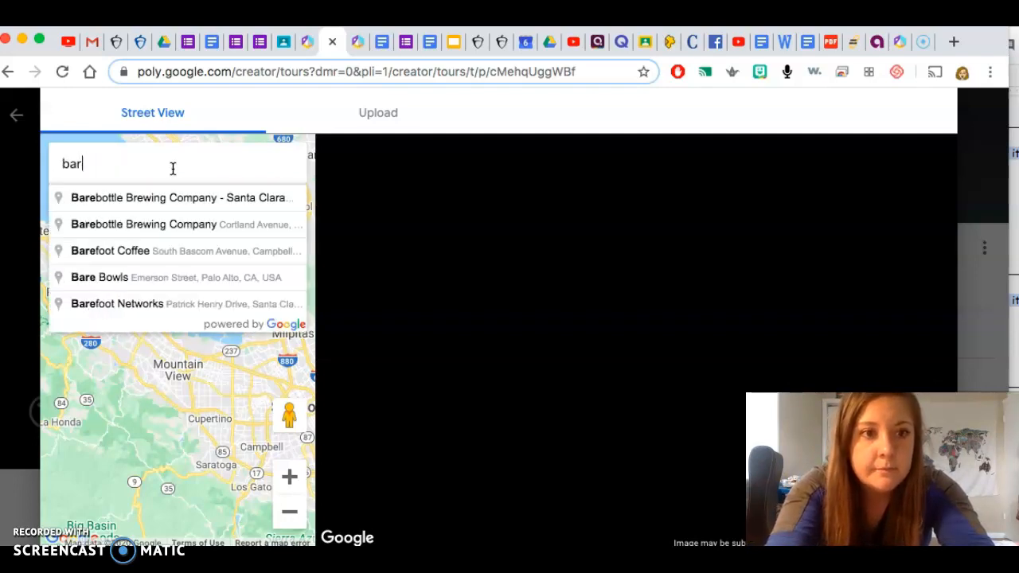
type("eve")
key("BackSpace")
key("BackSpace")
key("BackSpace")
type("v")
key("BackSpace")
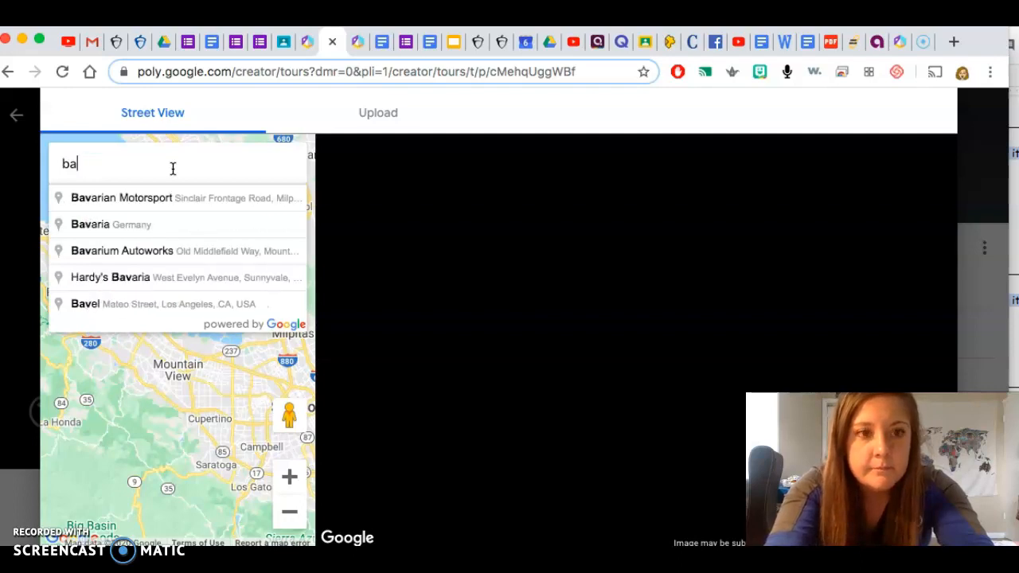
type("celona")
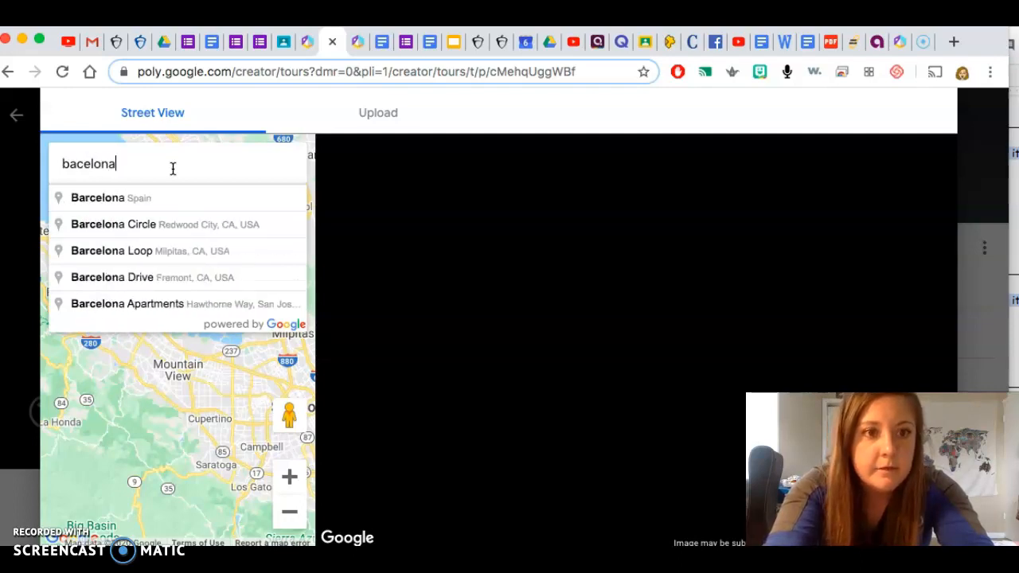
type(" spain")
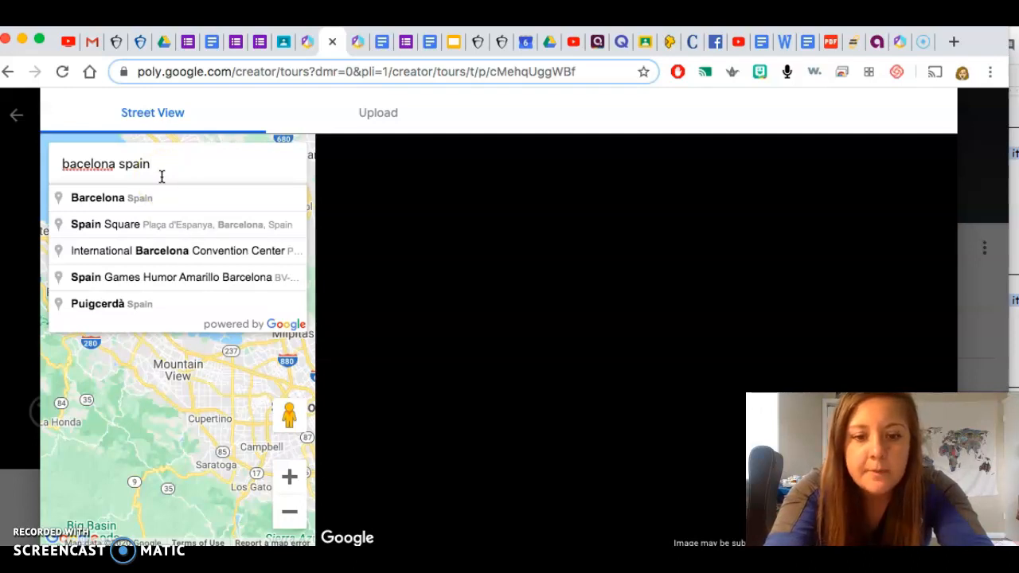
type("pa")
left_click(145, 200)
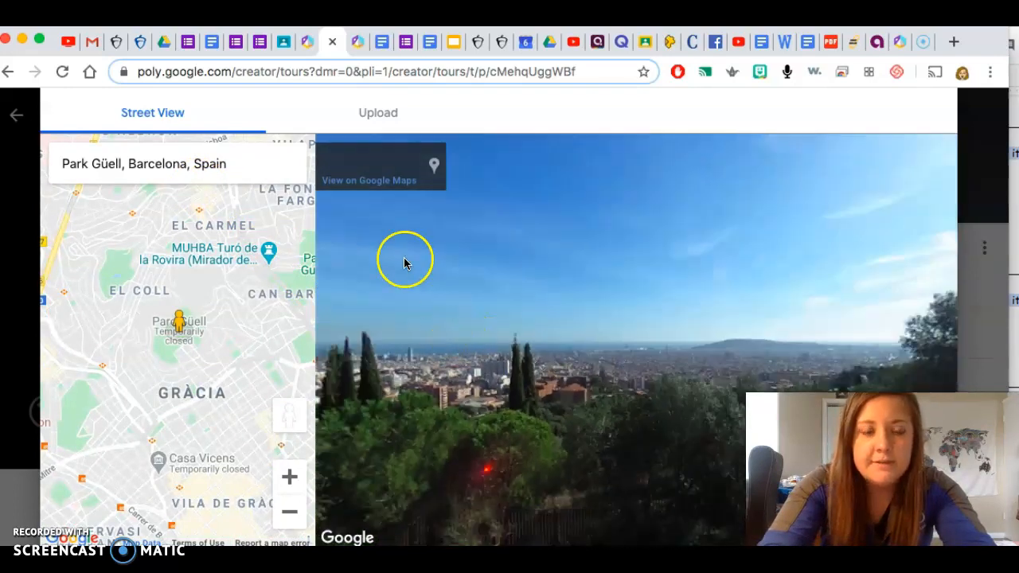
Look around the Park Güell street view and switch to another viewpoint slightly further south in the park.
left_click_drag(480, 287, 940, 343)
left_click_drag(693, 388, 757, 305)
left_click_drag(639, 362, 1011, 324)
left_click_drag(645, 355, 950, 350)
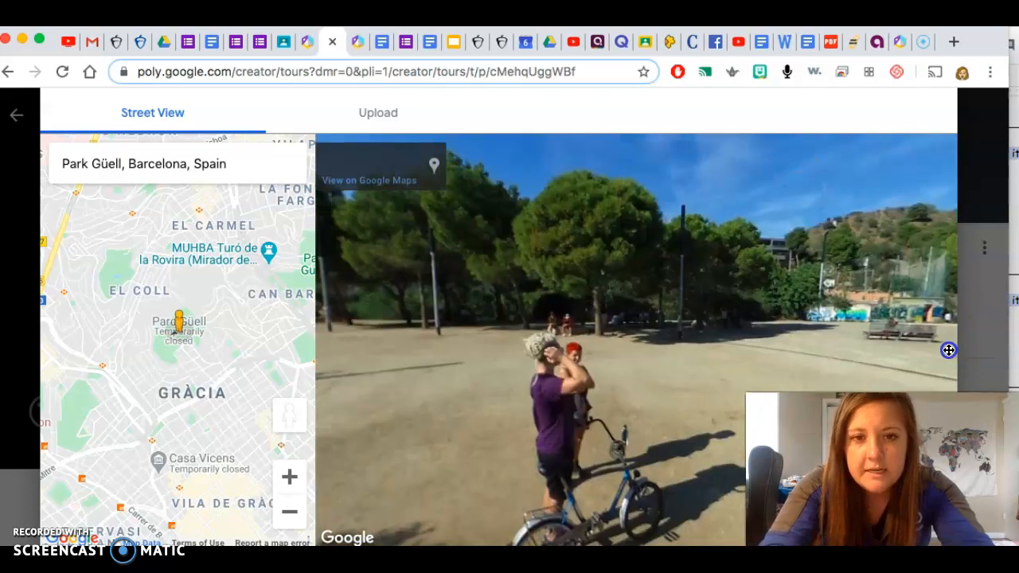
left_click_drag(618, 398, 954, 280)
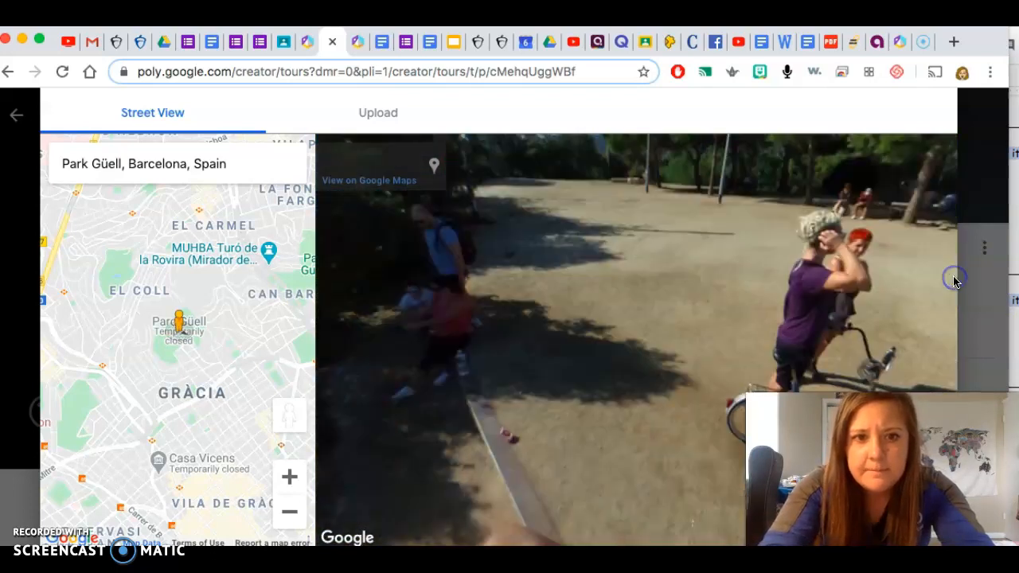
left_click_drag(703, 292, 352, 320)
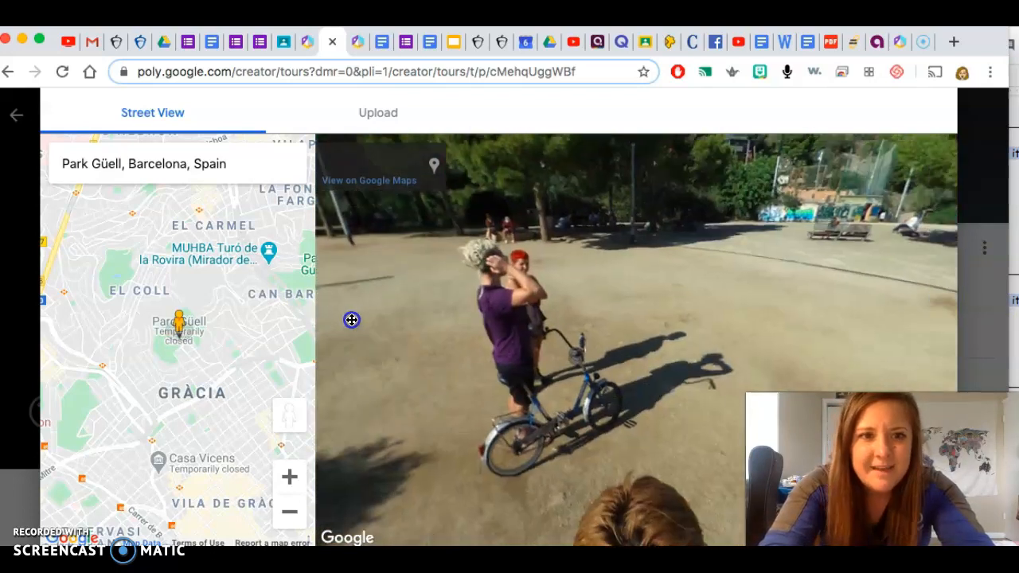
left_click(172, 335)
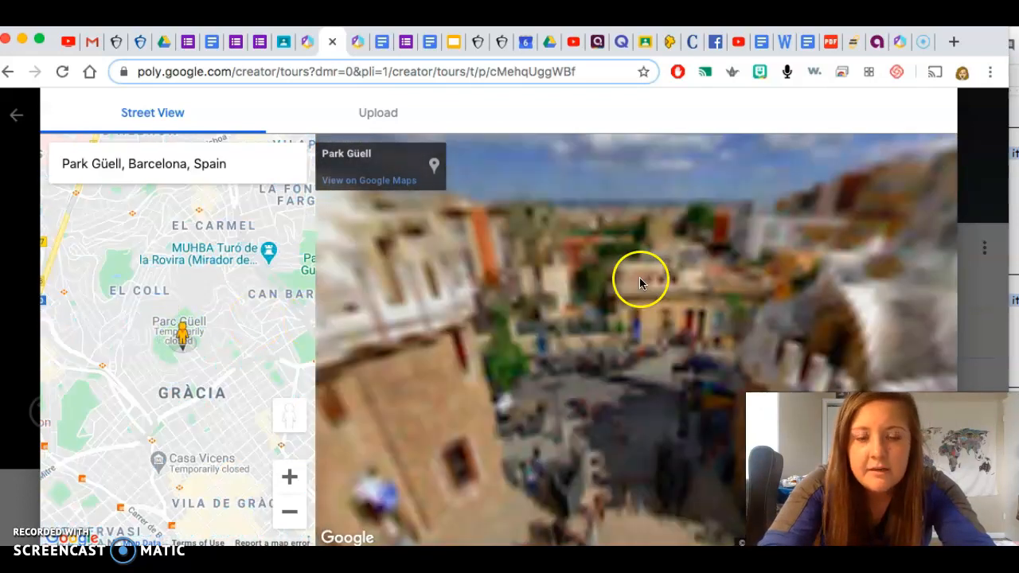
Look around the Park Güell street view, turning towards the staircase and zooming on the arched gate and mosaic wall.
left_click_drag(644, 327, 272, 336)
left_click_drag(523, 363, 213, 374)
left_click_drag(519, 303, 199, 283)
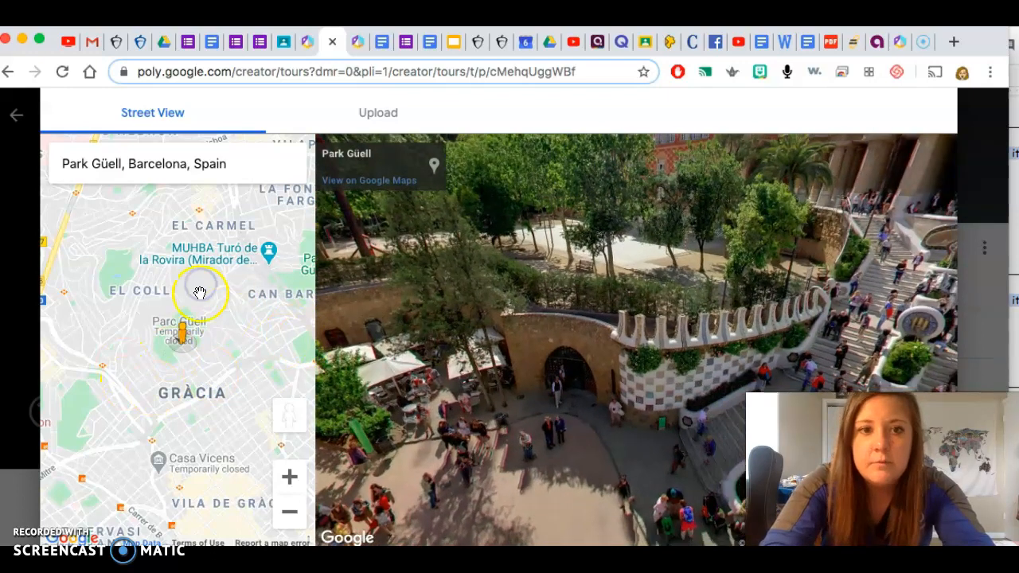
left_click_drag(579, 333, 504, 309)
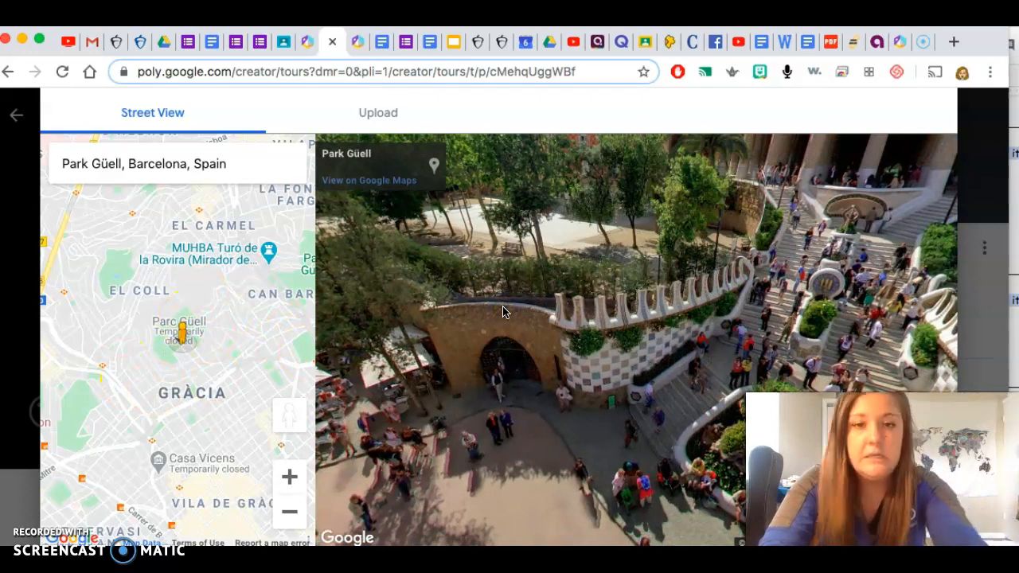
left_click(465, 268)
left_click(510, 304)
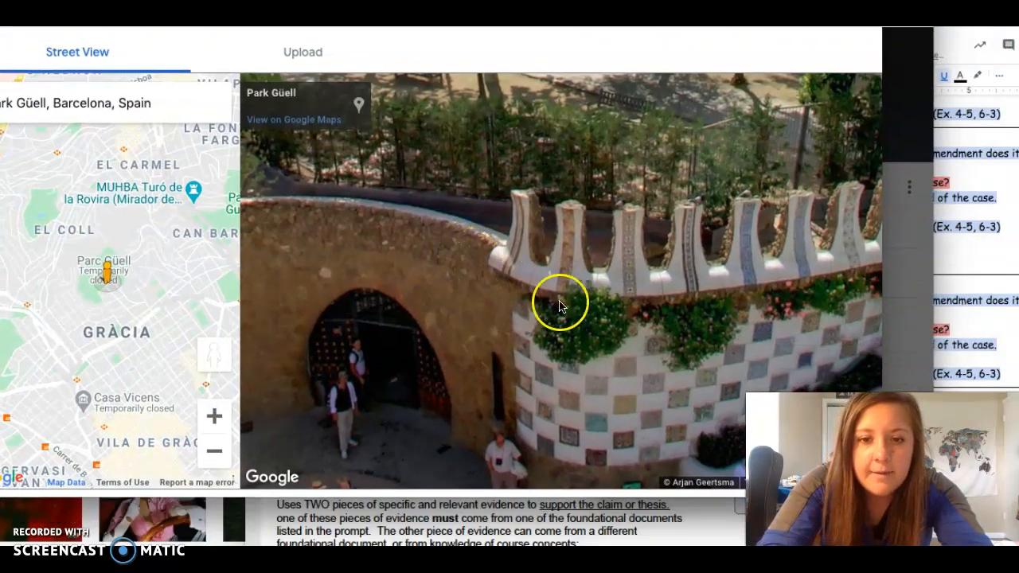
left_click(559, 305)
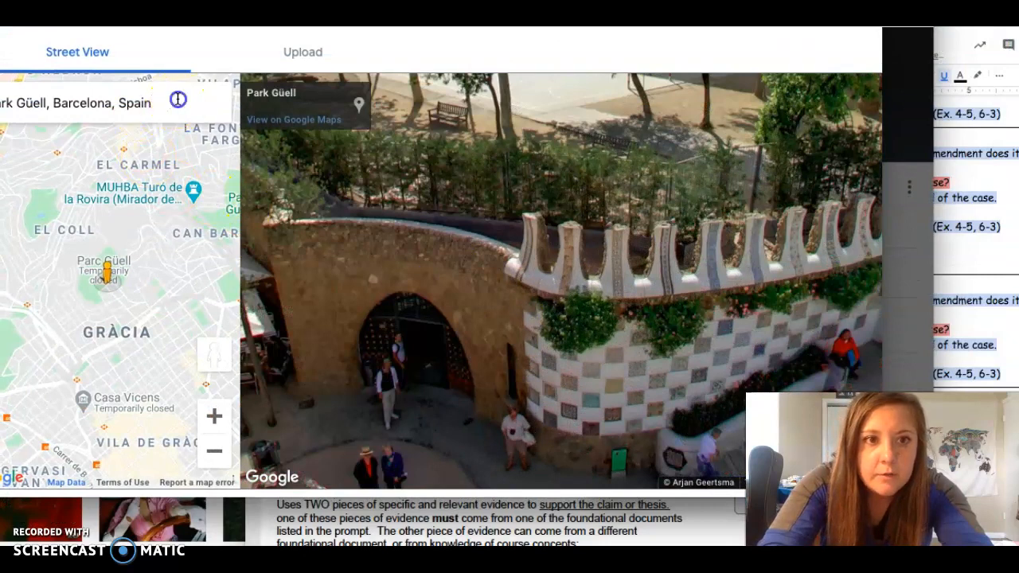
Turn the street view towards the café terrace and add Park Güell to the tour as a scene, using full screen temporarily.
left_click(258, 85)
left_click(309, 51)
left_click(112, 53)
left_click(174, 107)
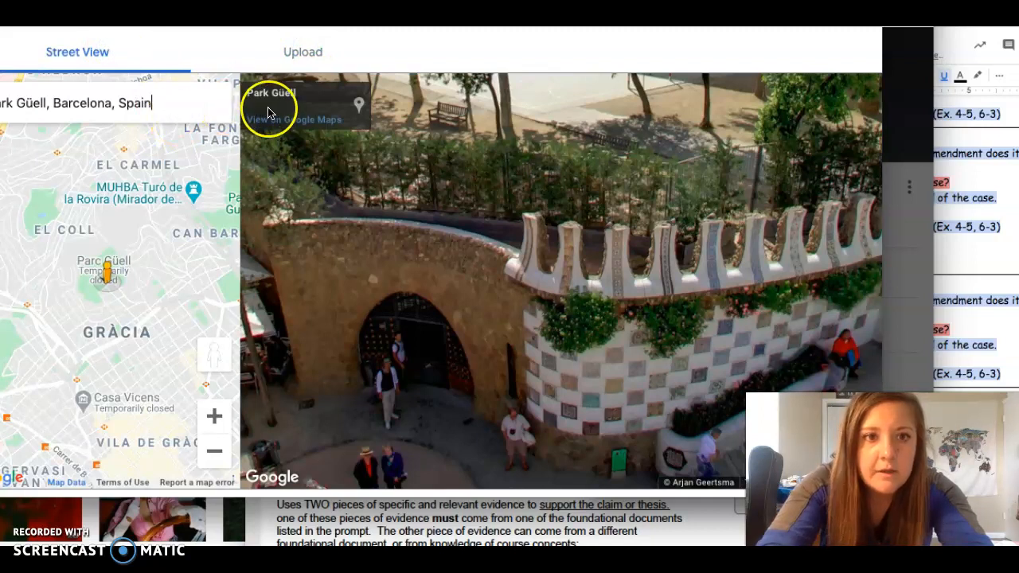
left_click(508, 250)
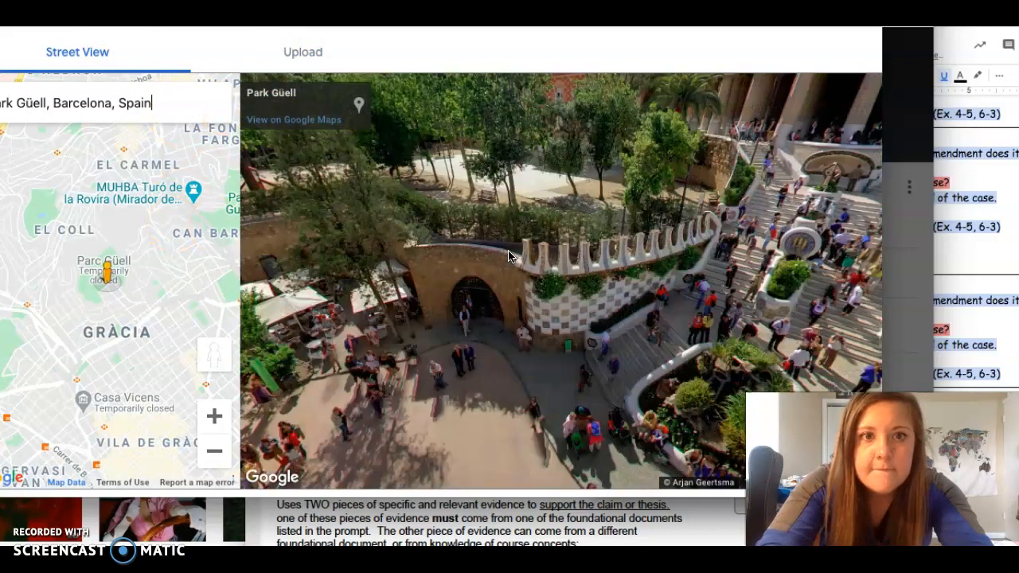
left_click(278, 145)
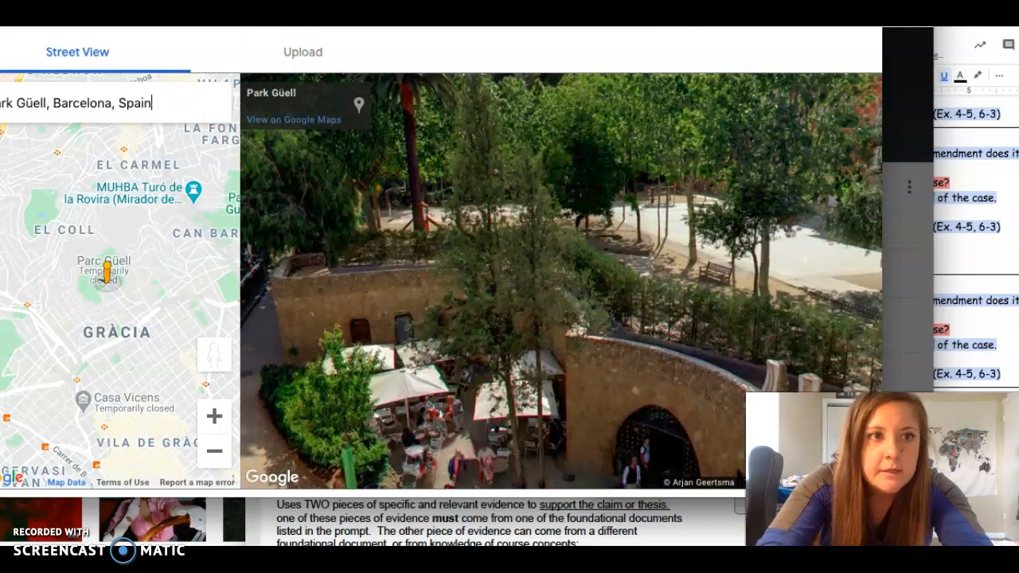
key("ctrl+super+f")
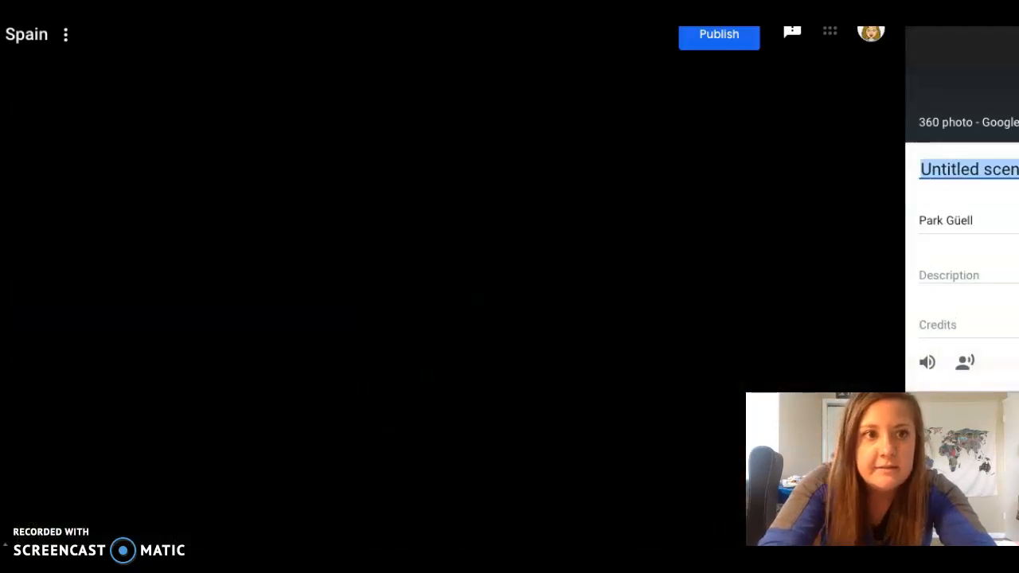
key("ctrl+super+f")
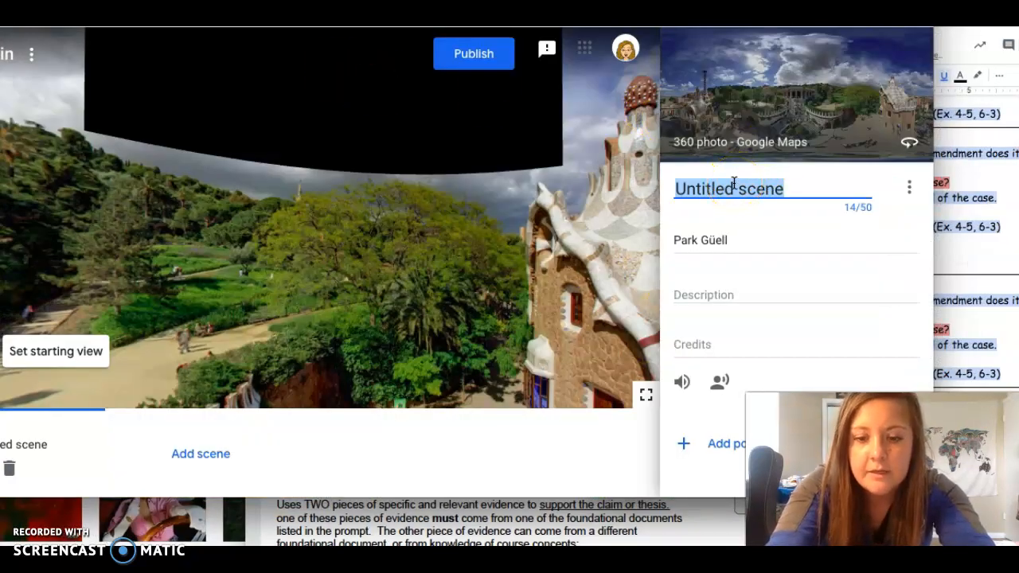
Title the new scene "Park Guell".
type("Pa")
key("BackSpace")
type("; G")
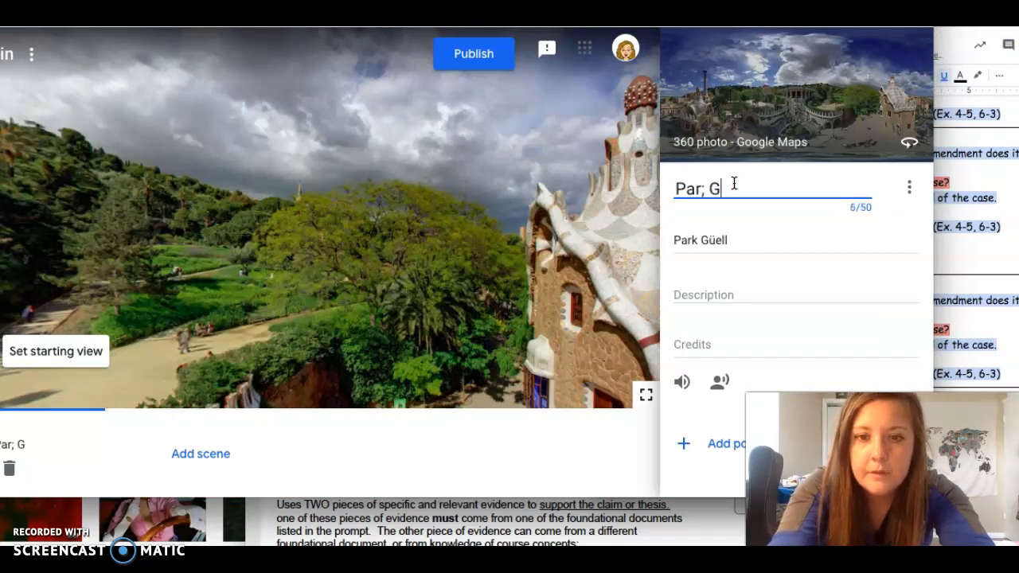
type("ue")
key("BackSpace")
key("BackSpace")
key("BackSpace")
key("BackSpace")
key("BackSpace")
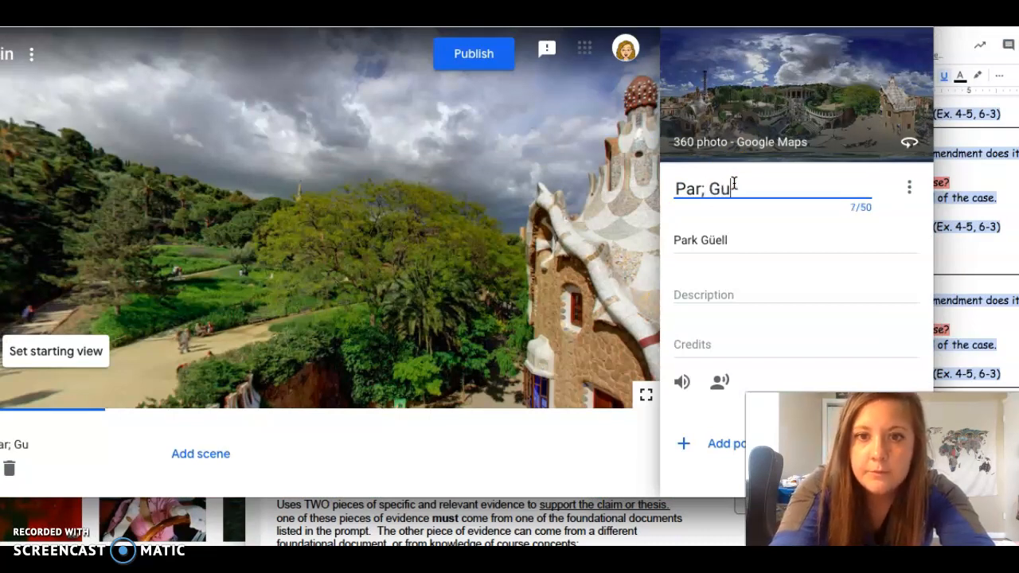
type("k Guell")
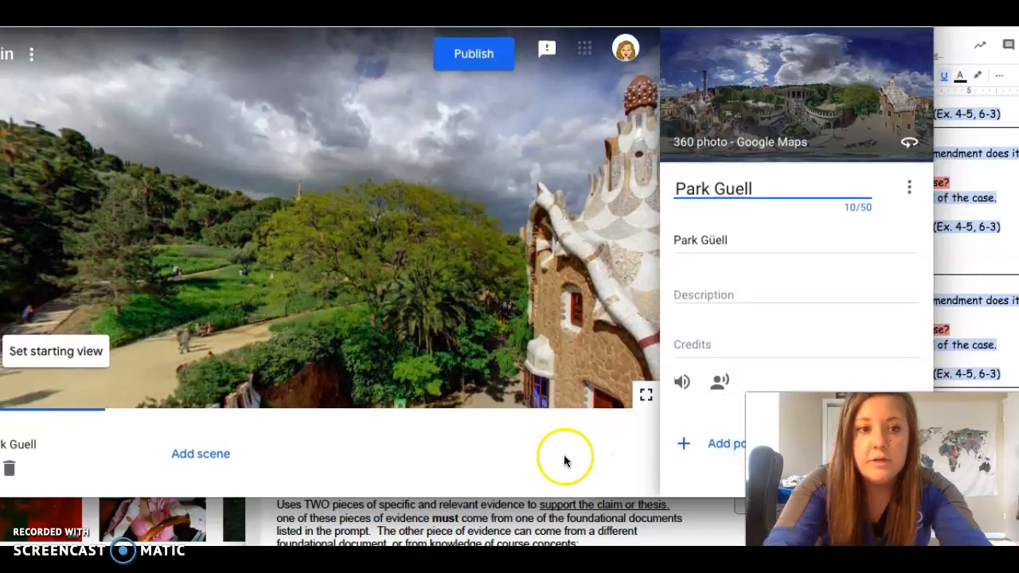
Open the Street View picker for another scene, close it and go to the Spain tour's cover page.
left_click(187, 454)
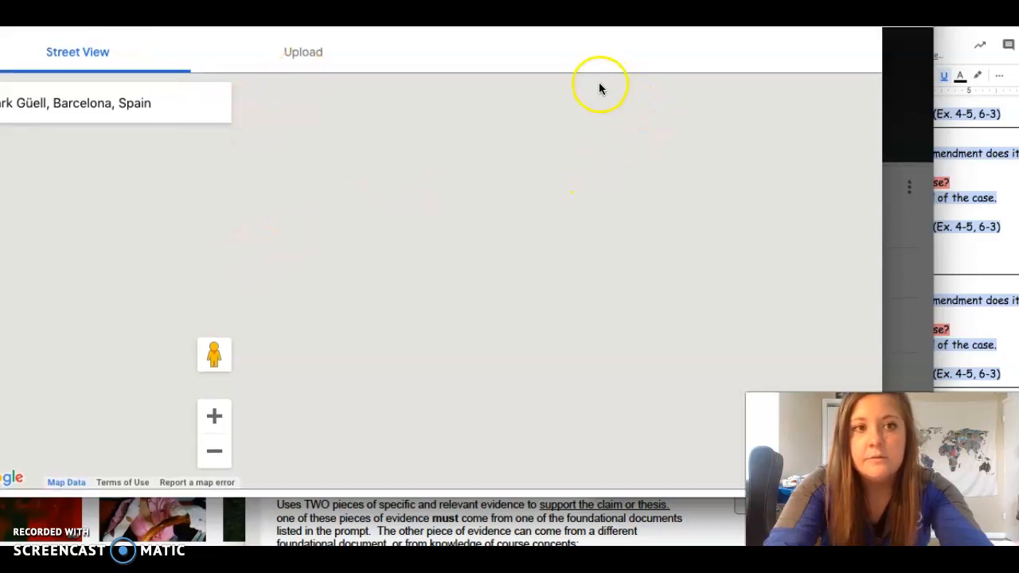
scroll(554, 102, "left", 5)
scroll(509, 122, "right", 3)
left_click(228, 282)
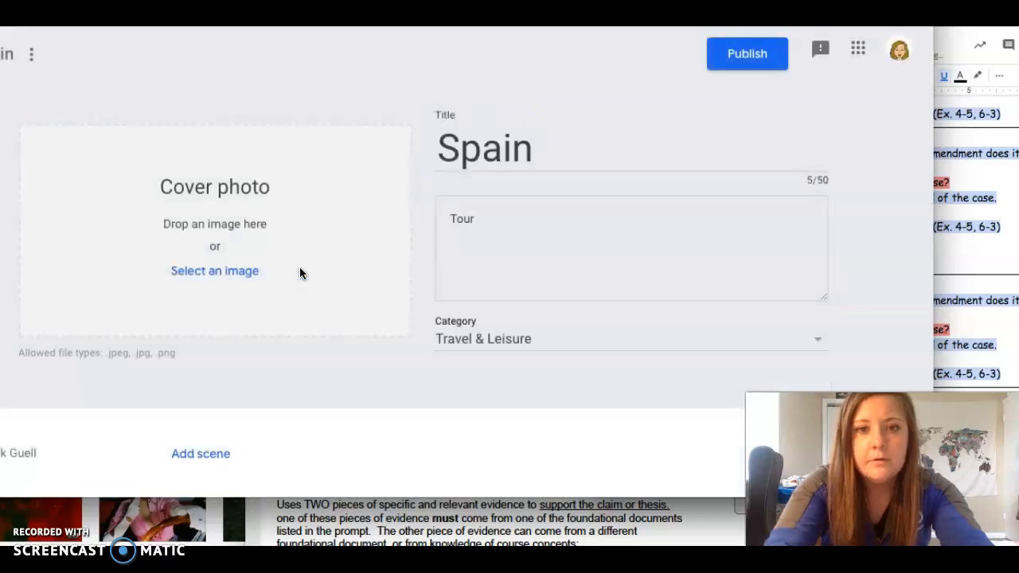
Try to publish the Spain tour.
left_click(741, 55)
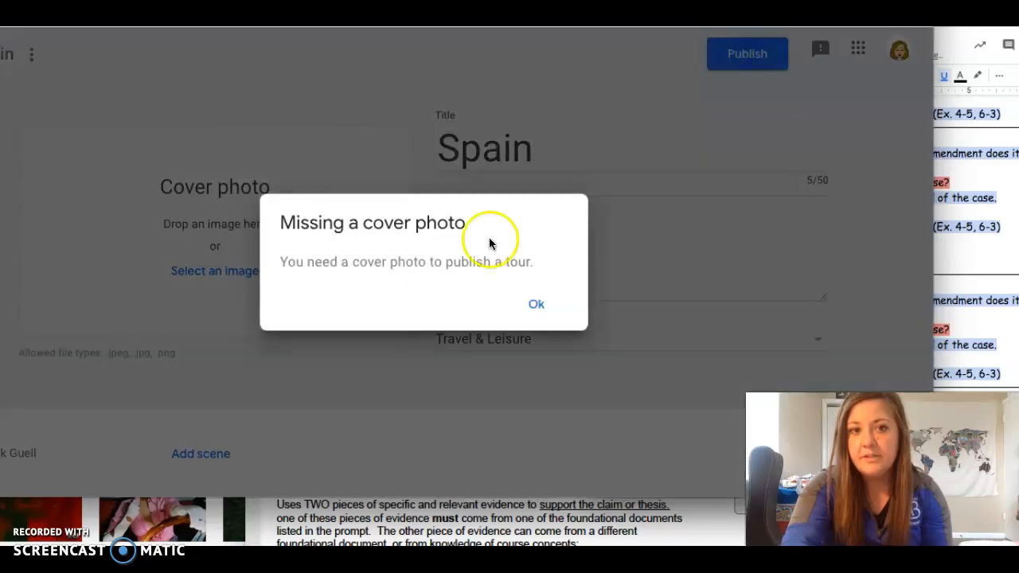
left_click(538, 306)
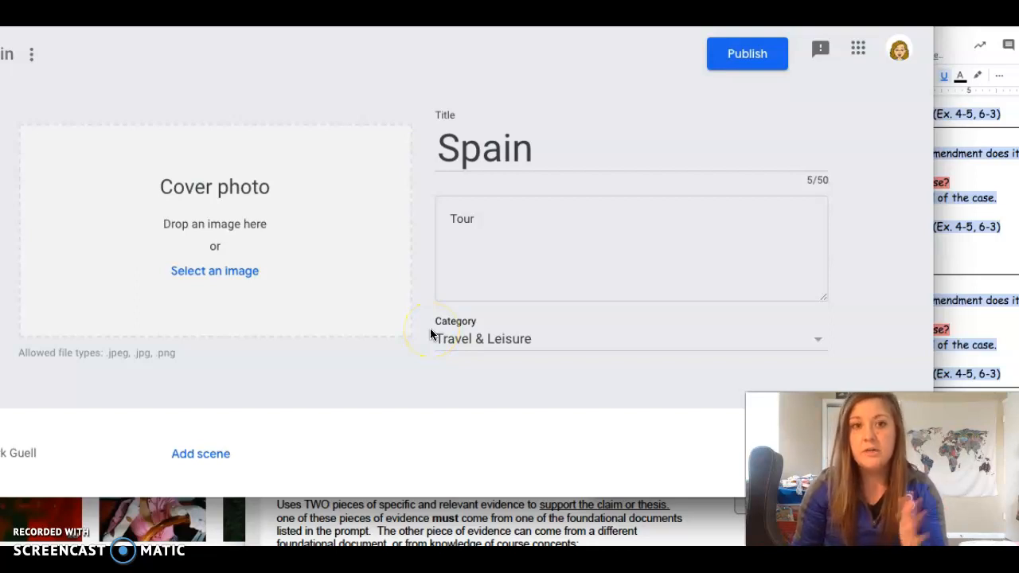
Switch to the Geography Project document at question 11 on the top 5 tourist attractions.
key("ctrl+Tab")
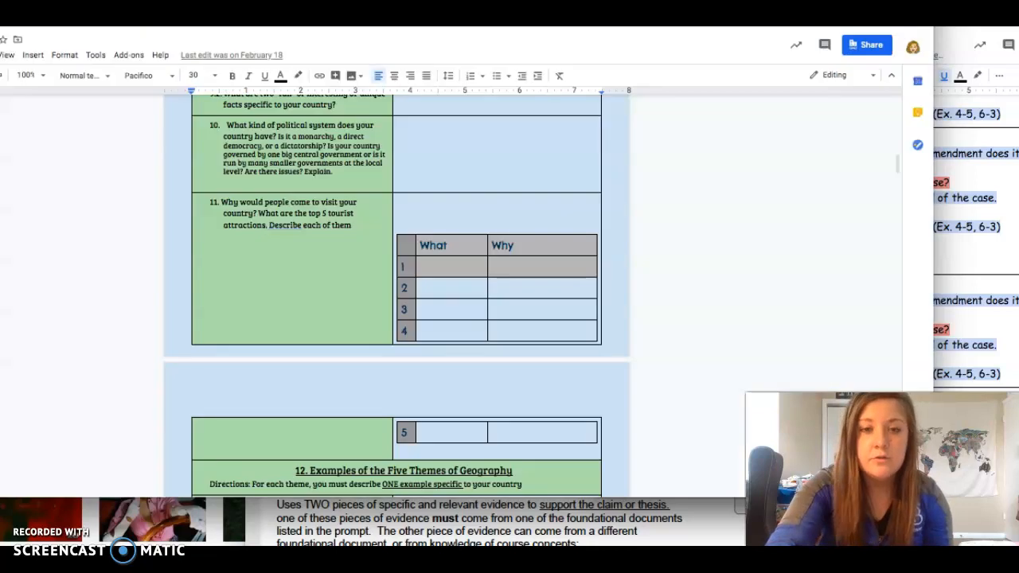